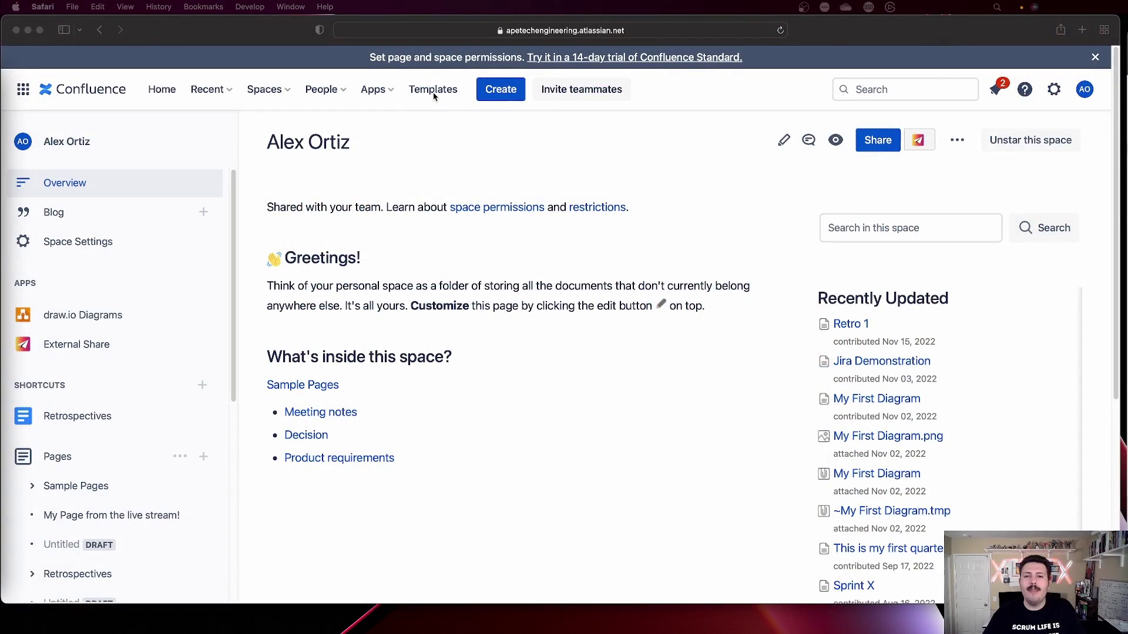
# Search the template gallery for 'retr' and view the Retrospective template preview
pyautogui.click(433, 97)
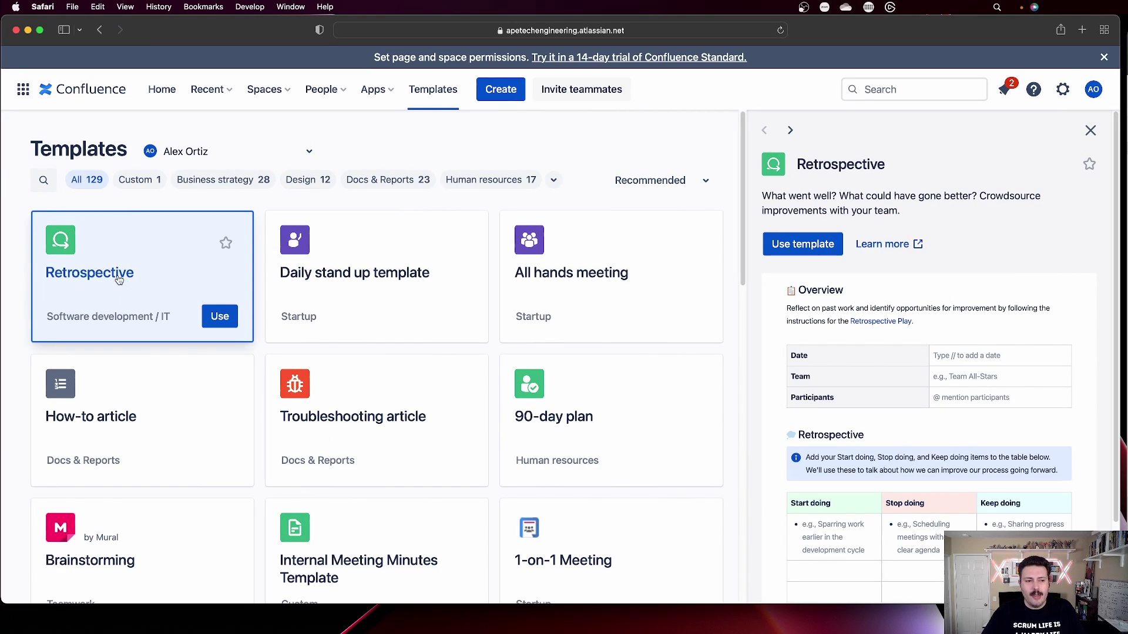
pyautogui.click(42, 183)
pyautogui.write('retrt')
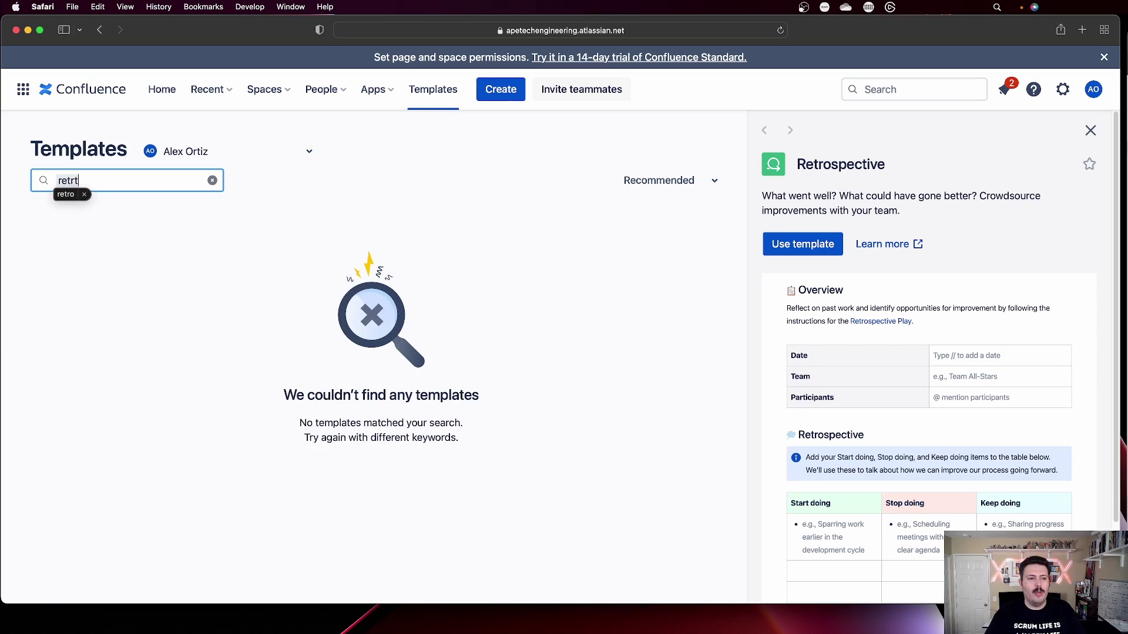
pyautogui.press('BackSpace')
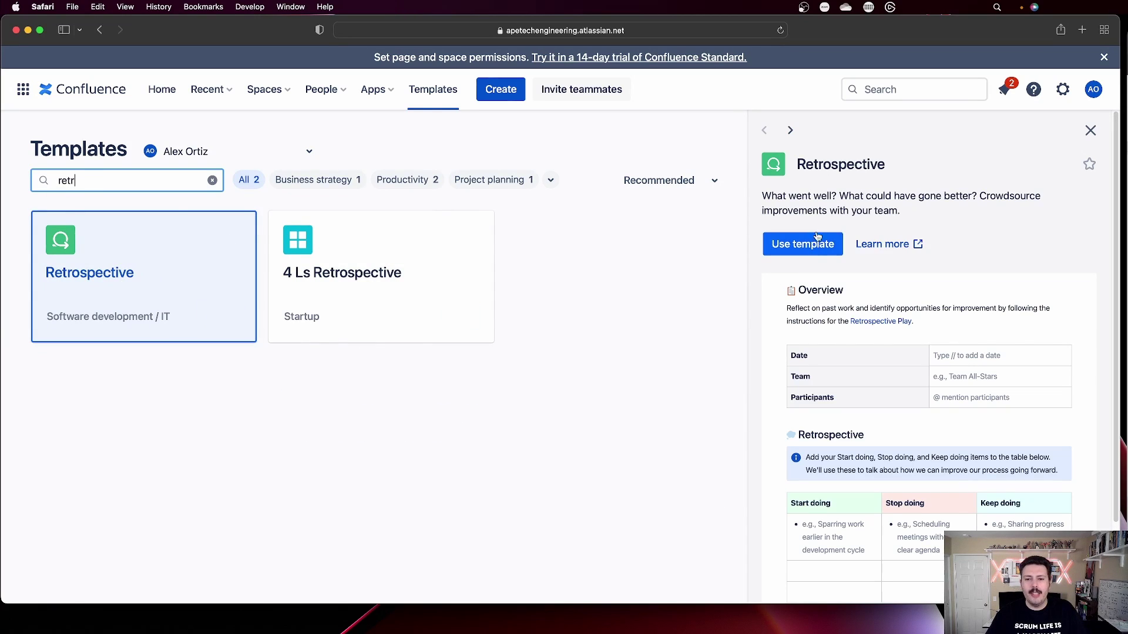
pyautogui.scroll(-2, 947, 350)
pyautogui.scroll(-1, 946, 350)
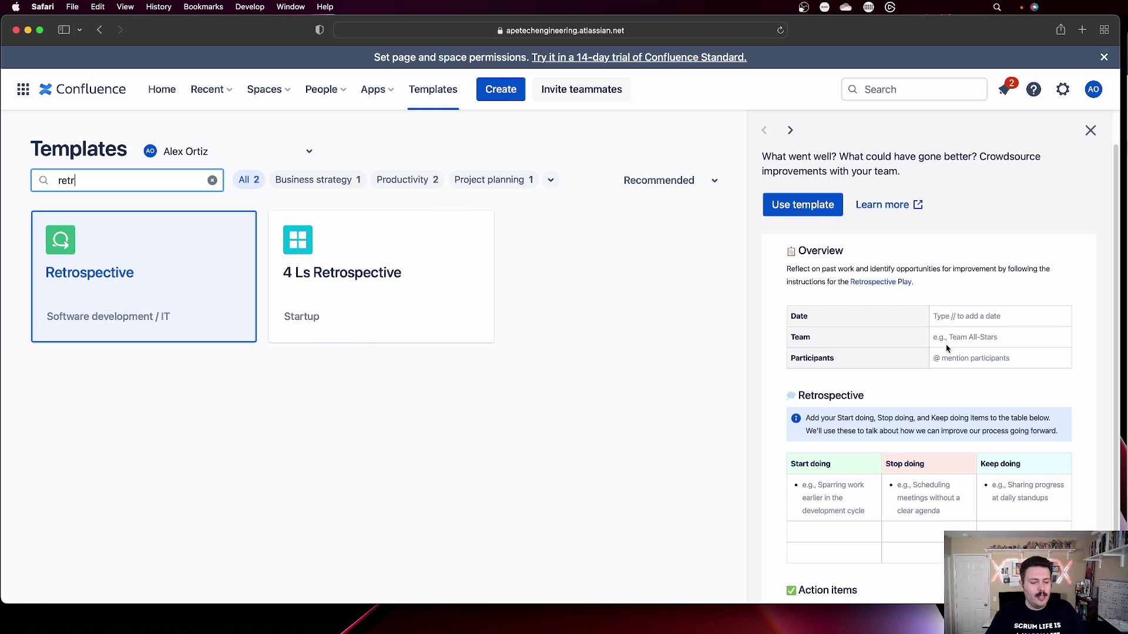
pyautogui.scroll(3, 947, 349)
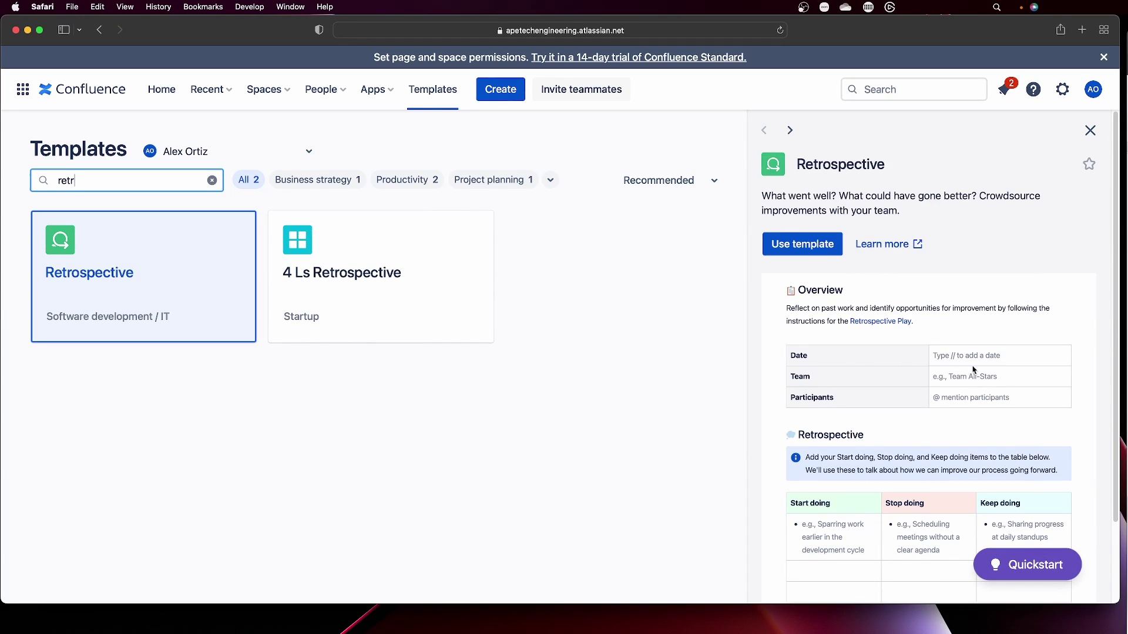
pyautogui.scroll(-4, 991, 404)
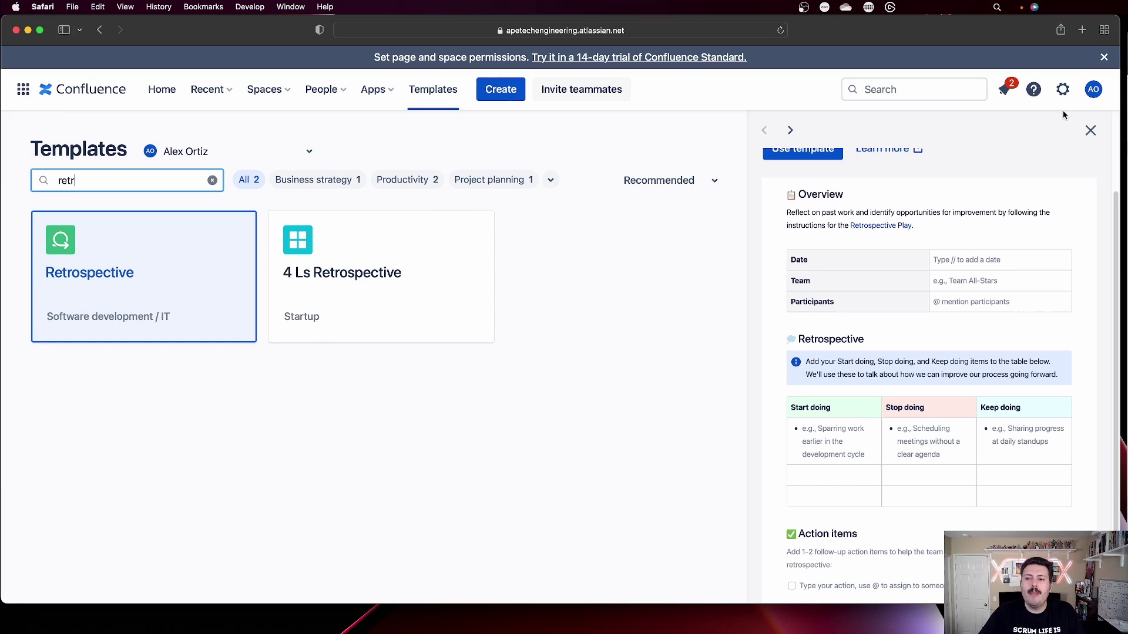
# Go to the site Settings page for Global Templates and Blueprints
pyautogui.click(1063, 94)
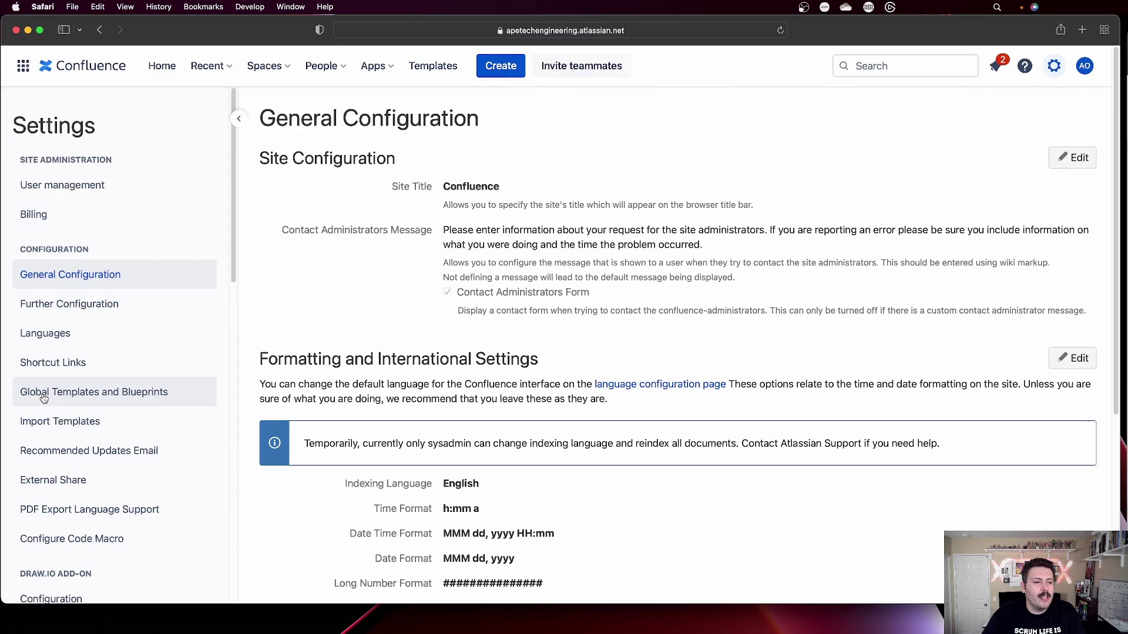
pyautogui.press('super+bracketleft')
pyautogui.press('super+bracketright')
pyautogui.click(98, 390)
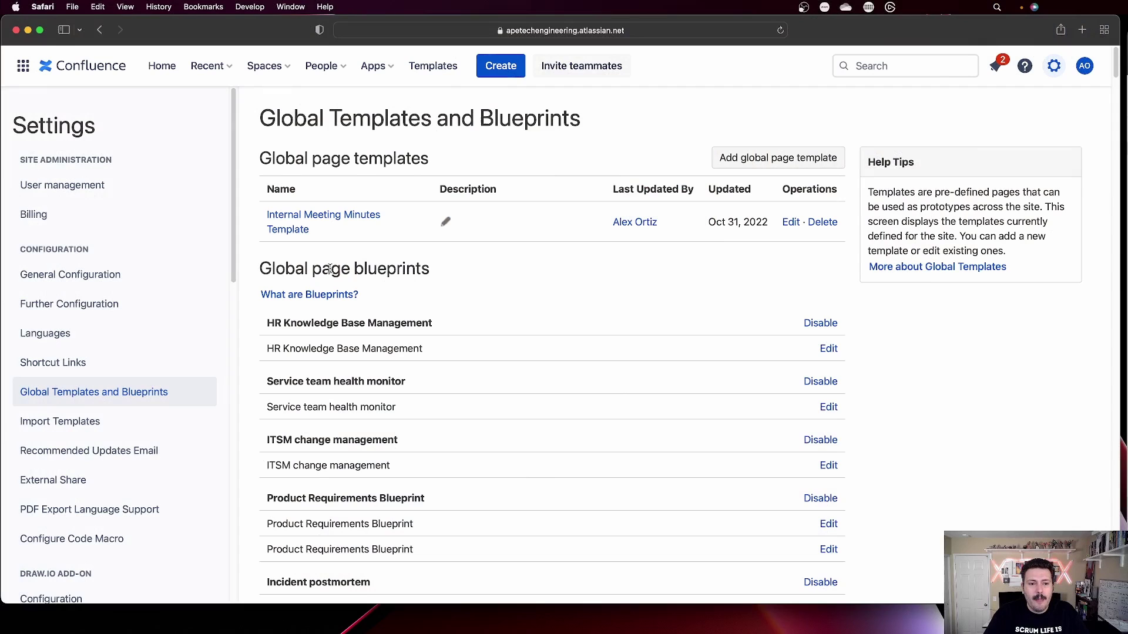
# Scroll down the blueprint list and highlight the Retrospective Blueprint entry
pyautogui.scroll(-2, 388, 305)
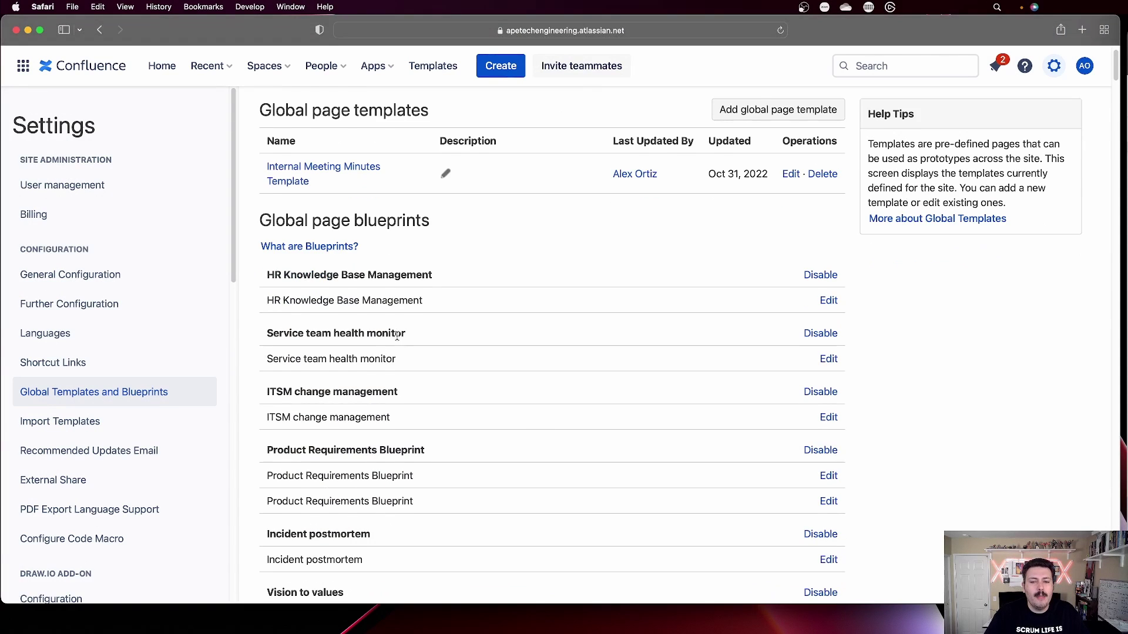
pyautogui.scroll(-10, 397, 335)
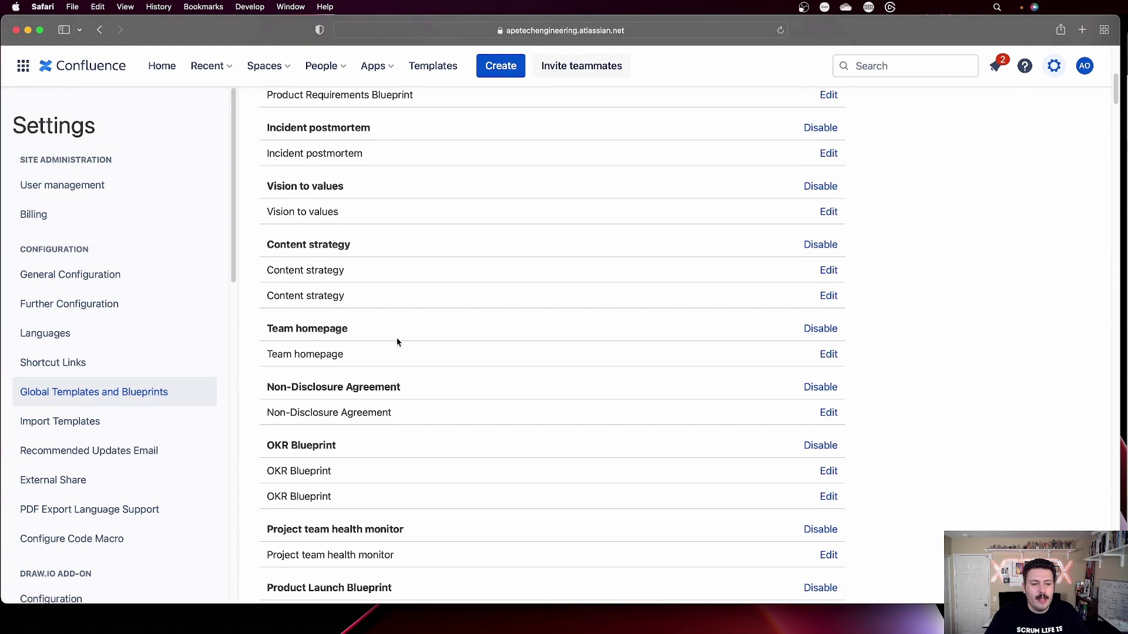
pyautogui.scroll(-5, 397, 342)
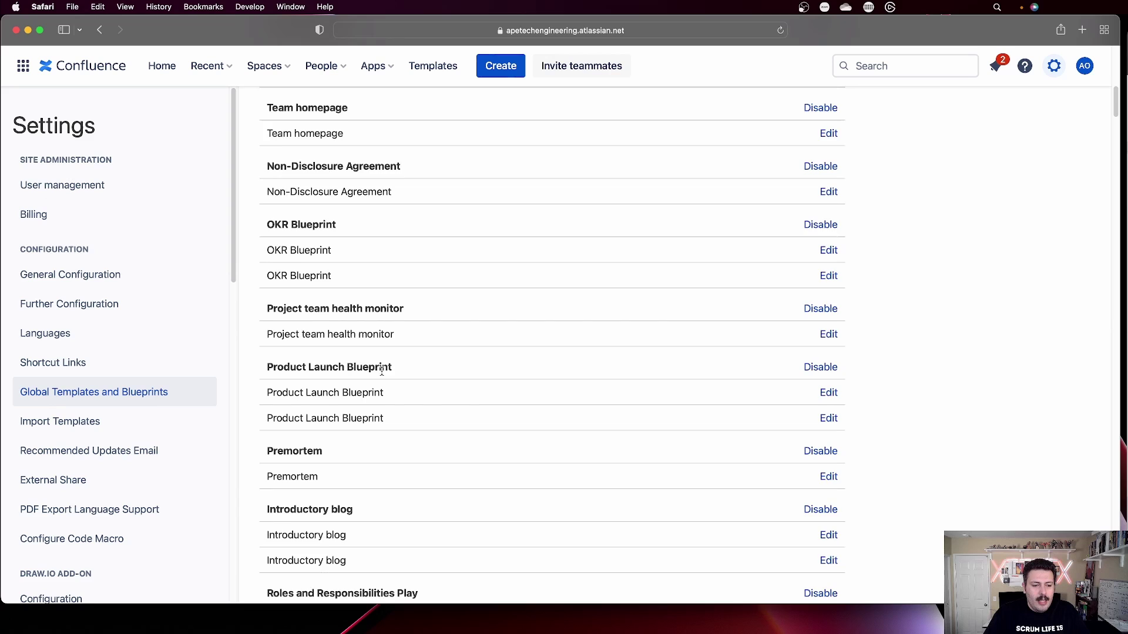
pyautogui.scroll(-12, 381, 370)
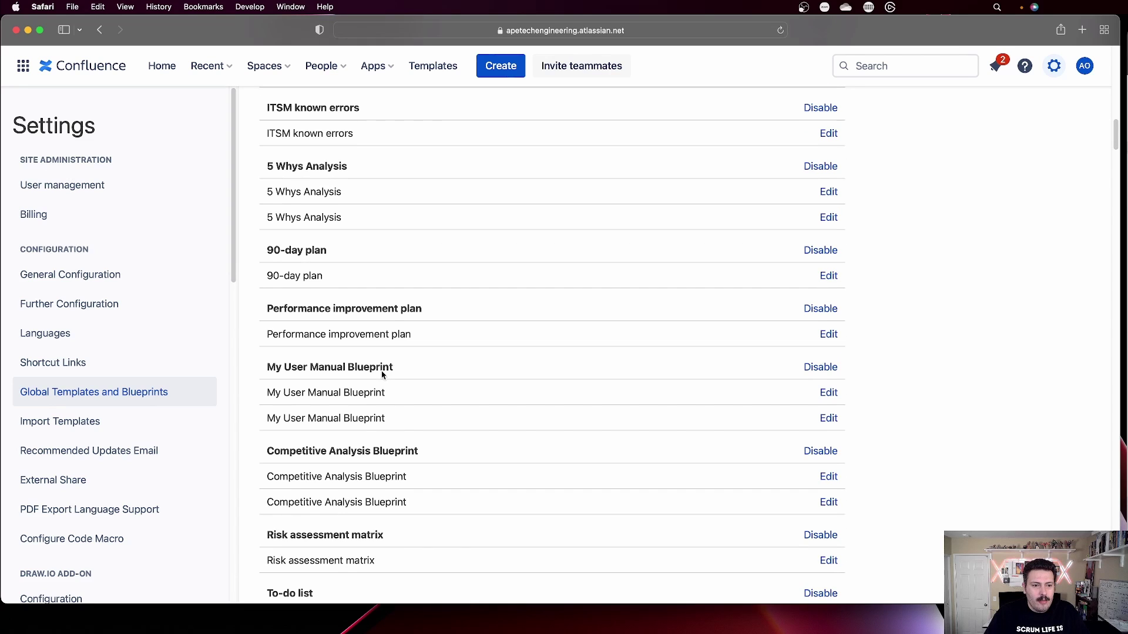
pyautogui.scroll(-11, 382, 374)
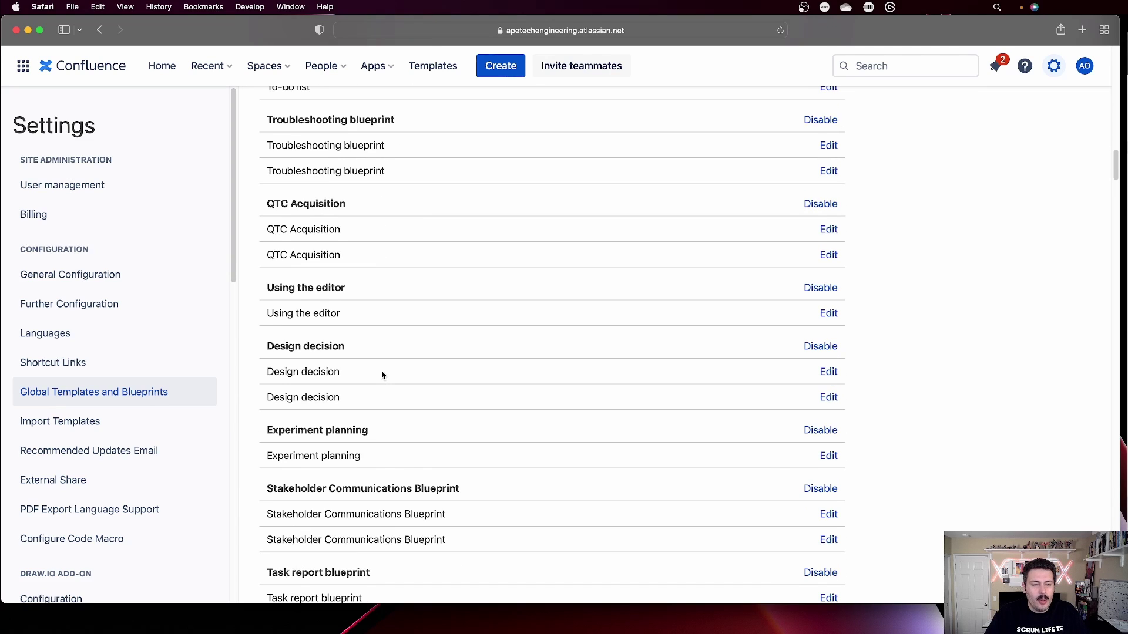
pyautogui.scroll(-13, 382, 374)
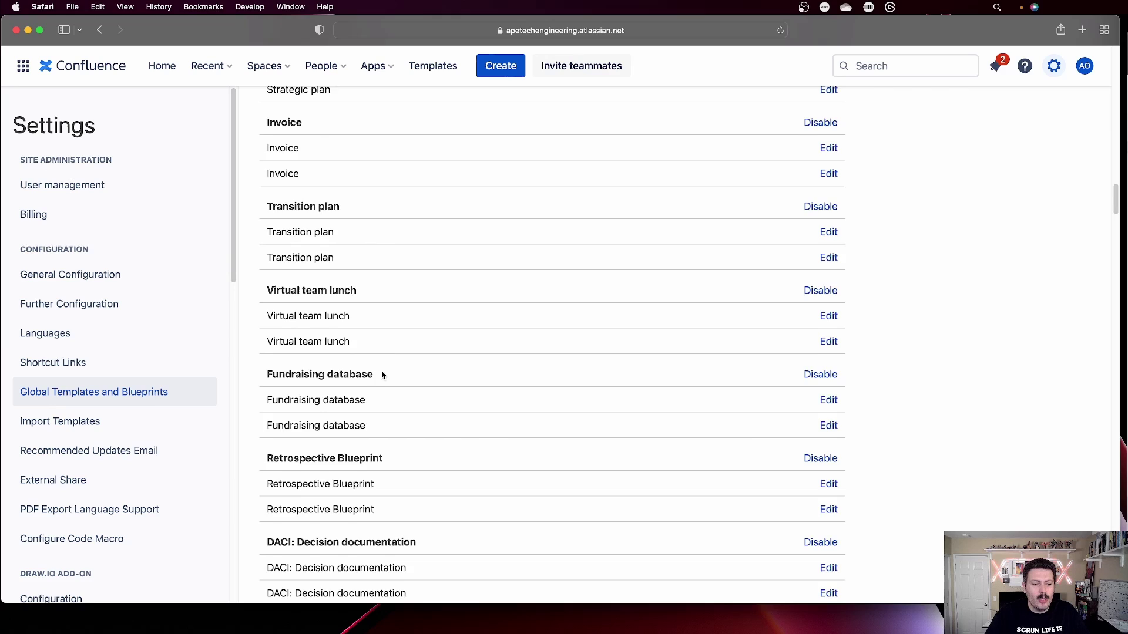
pyautogui.scroll(-2, 382, 375)
pyautogui.scroll(-1, 382, 374)
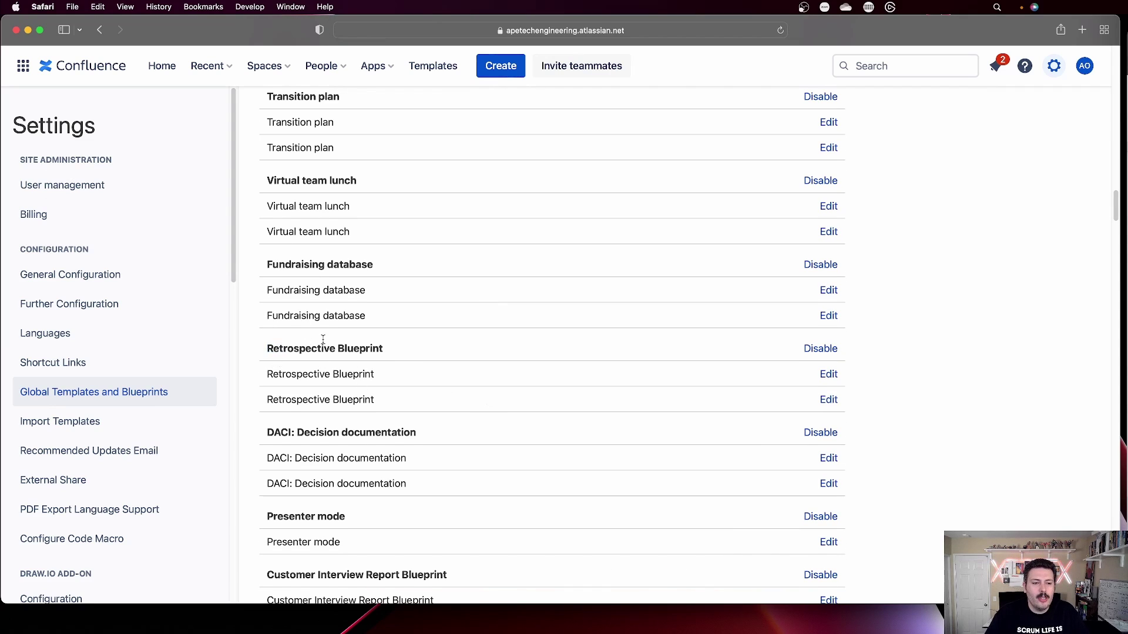
pyautogui.moveTo(322, 339); pyautogui.dragTo(385, 356)
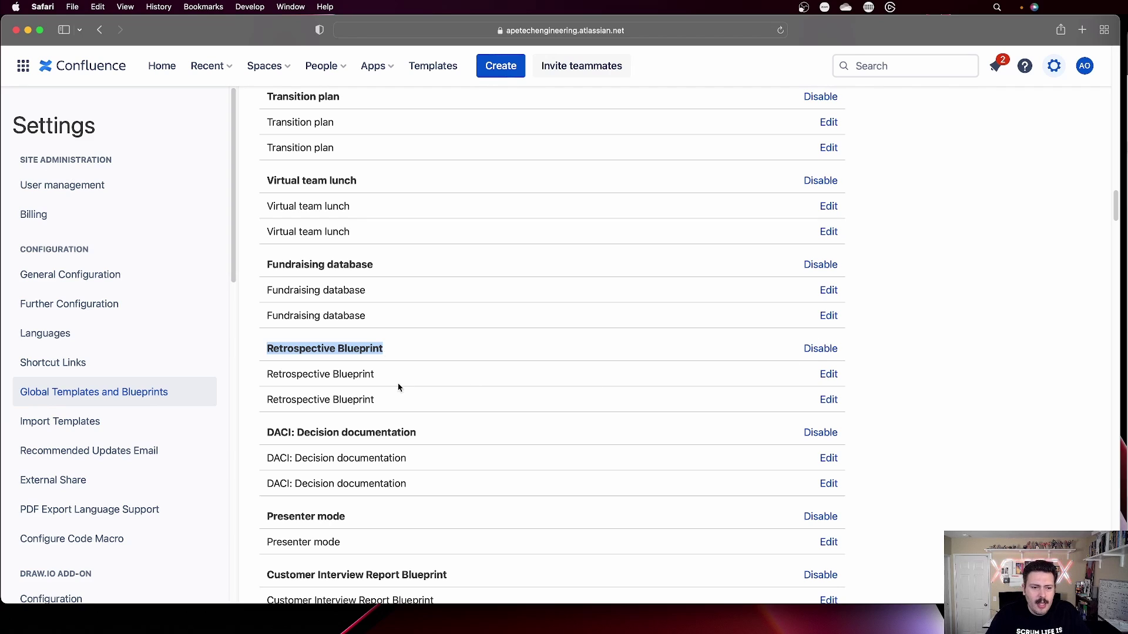
# Edit the Retrospective Blueprint, replacing the Stop doing and Keep doing headings with the new names
pyautogui.click(829, 375)
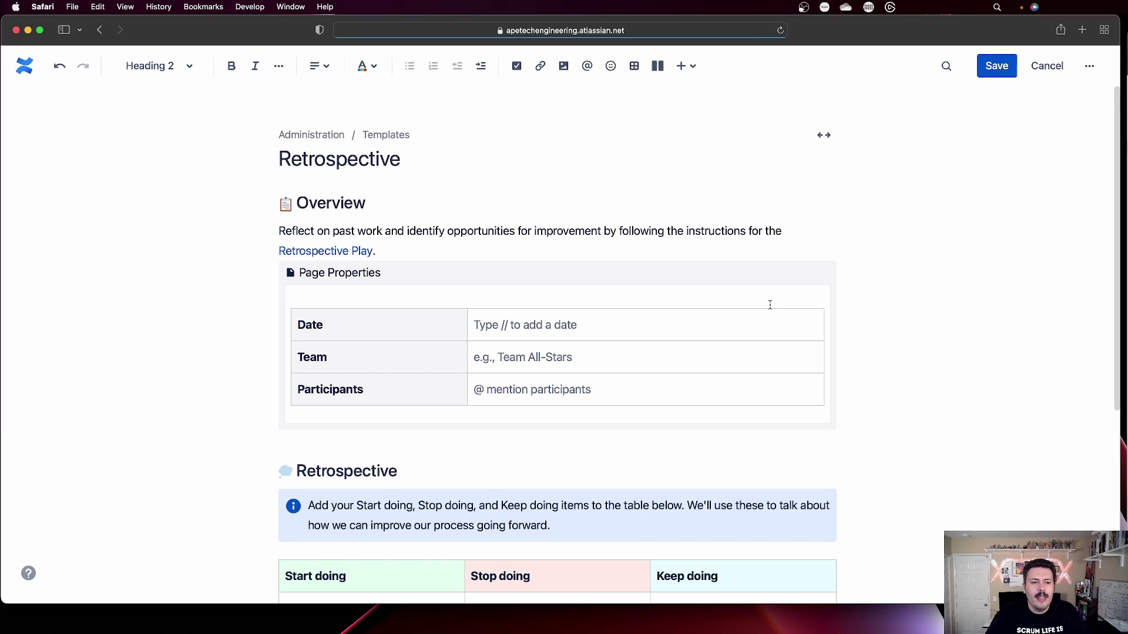
pyautogui.scroll(-5, 788, 294)
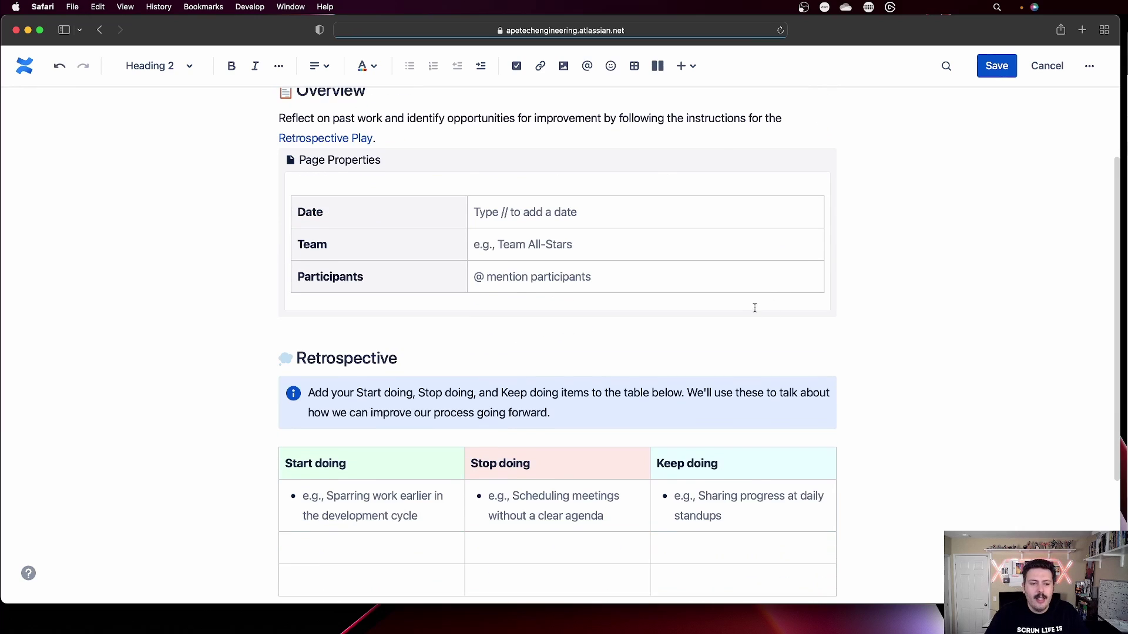
pyautogui.click(390, 450)
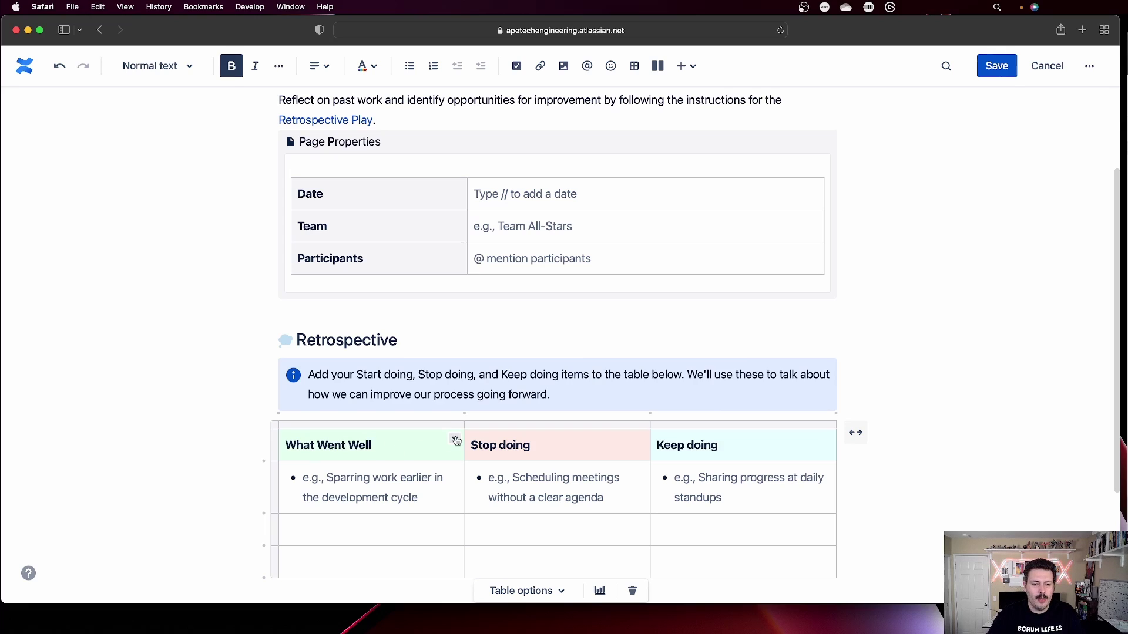
pyautogui.press('BackSpace')
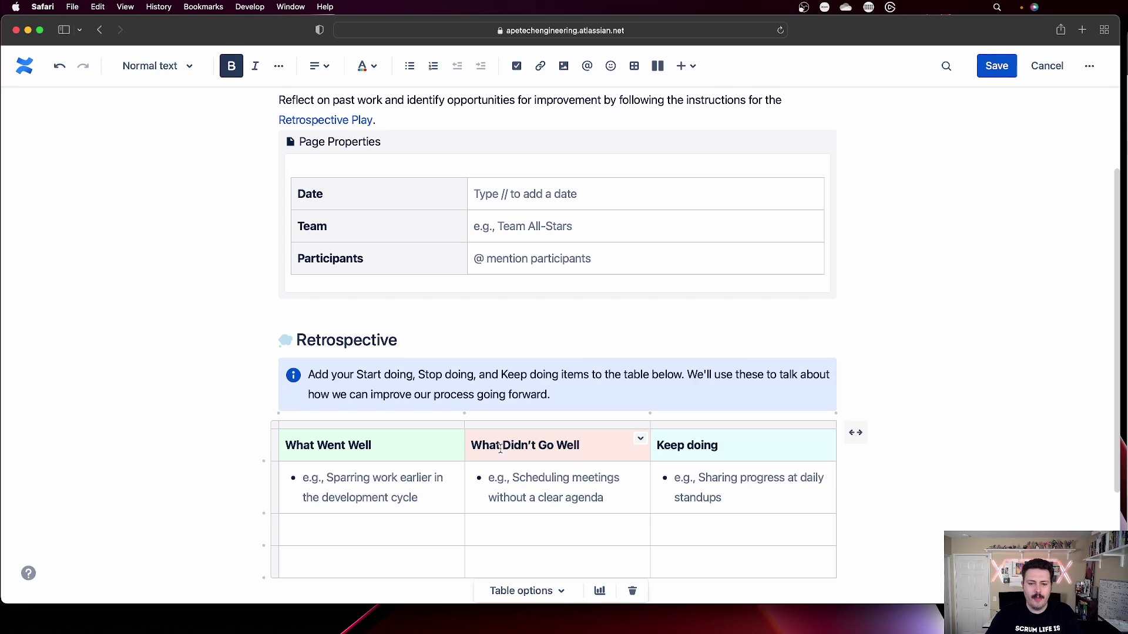
pyautogui.tripleClick(734, 448)
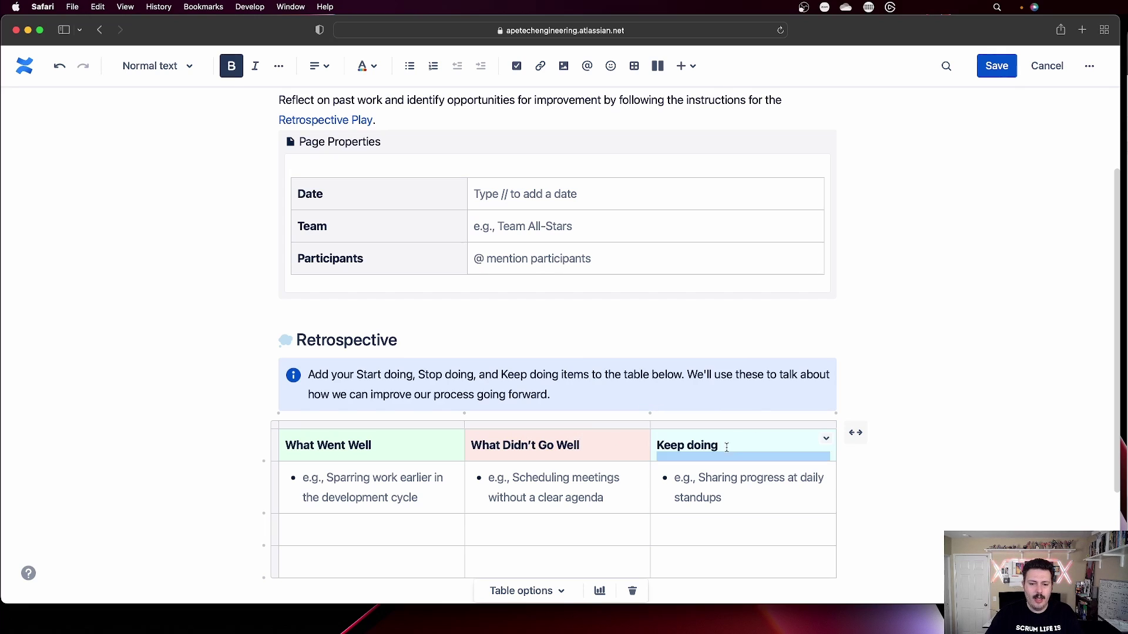
pyautogui.moveTo(727, 448); pyautogui.dragTo(673, 442)
pyautogui.write('What Can Be Improved')
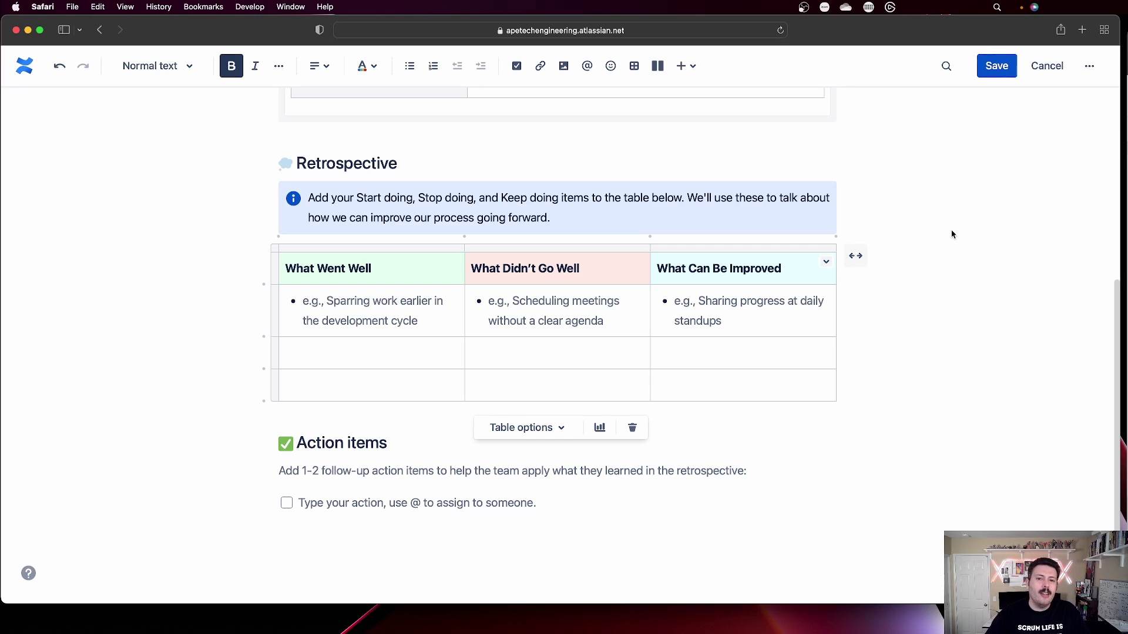
# Save the blueprint and confirm the Templates preview shows What Went Well, What Didn't Go Well, What Can Be Improved
pyautogui.click(995, 68)
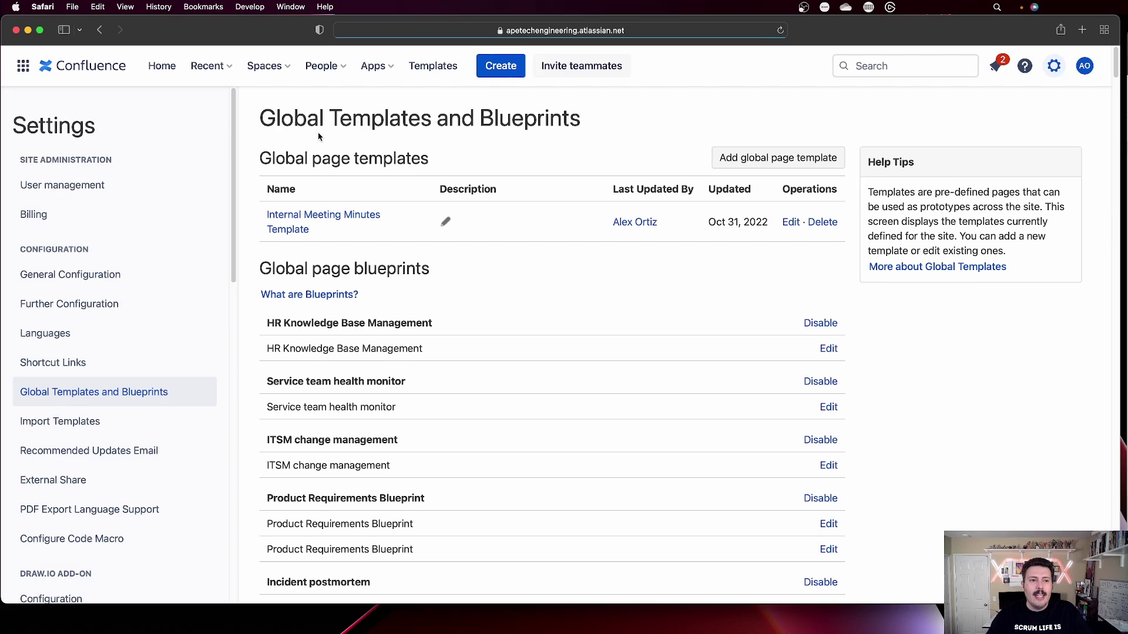
pyautogui.click(433, 67)
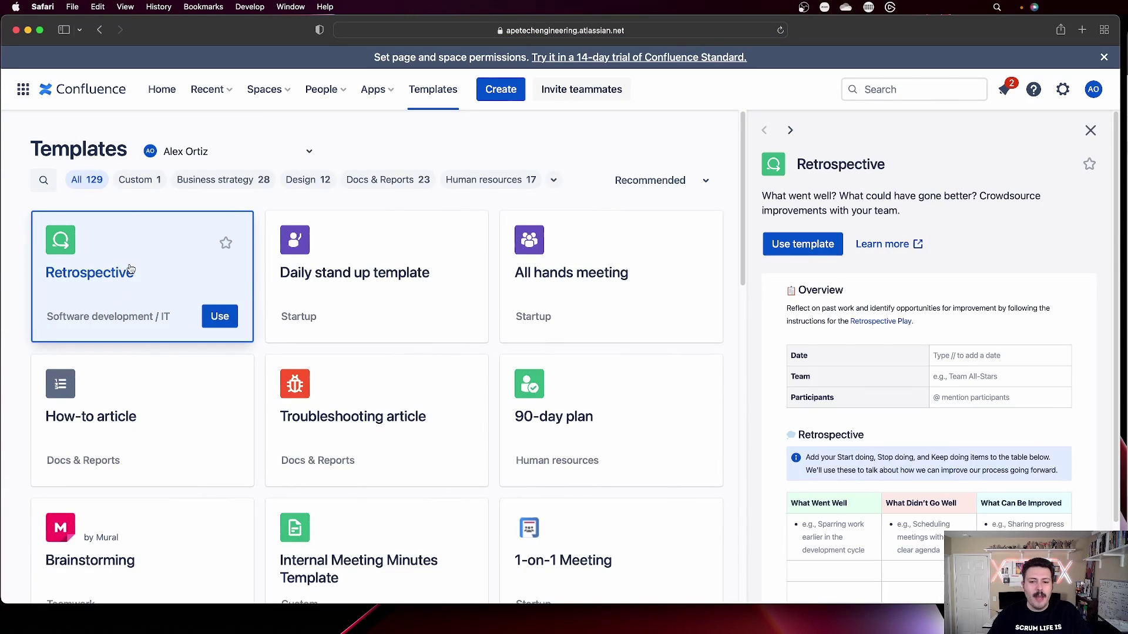
pyautogui.scroll(-3, 921, 348)
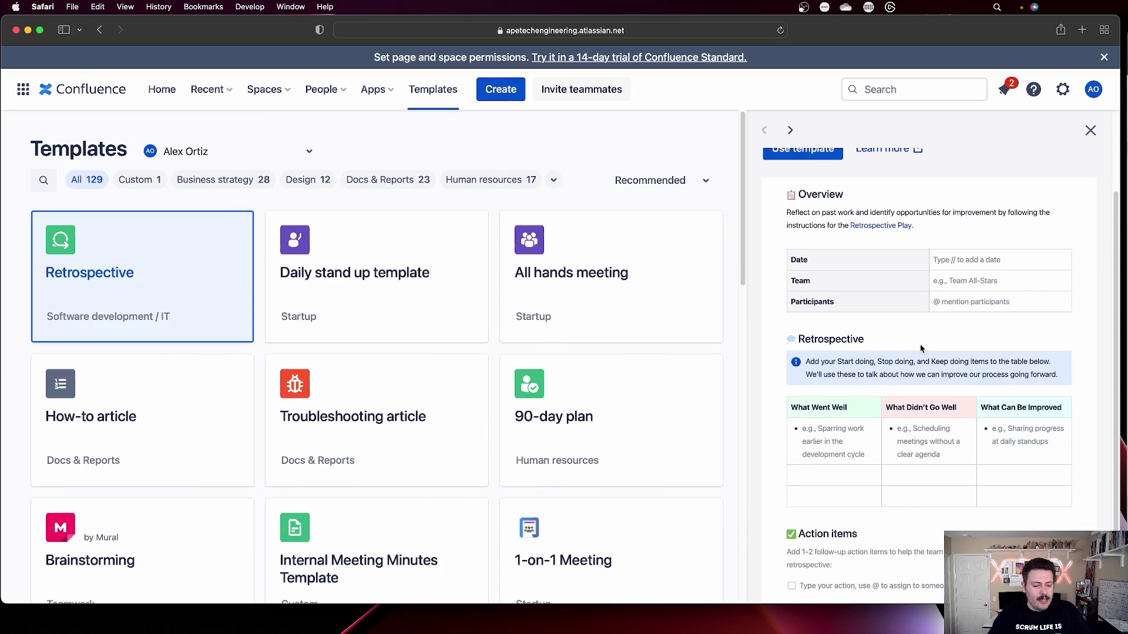